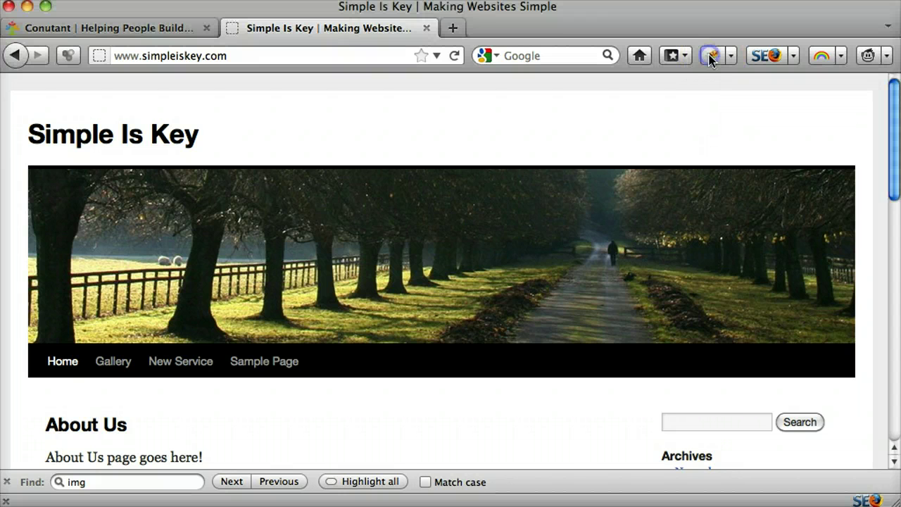
# Open Firebug's inspector panel for the Simple Is Key page
pyautogui.click(713, 56)
pyautogui.click(368, 287)
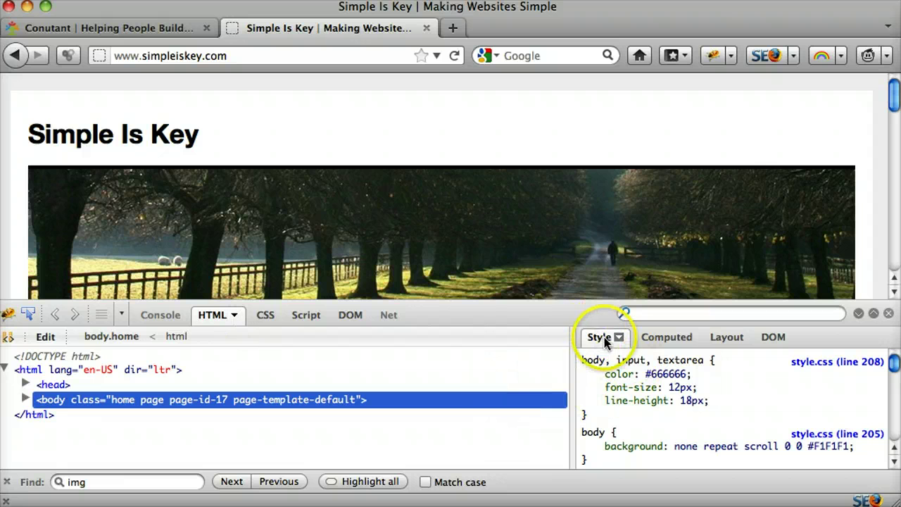
pyautogui.scroll(-1, 467, 296)
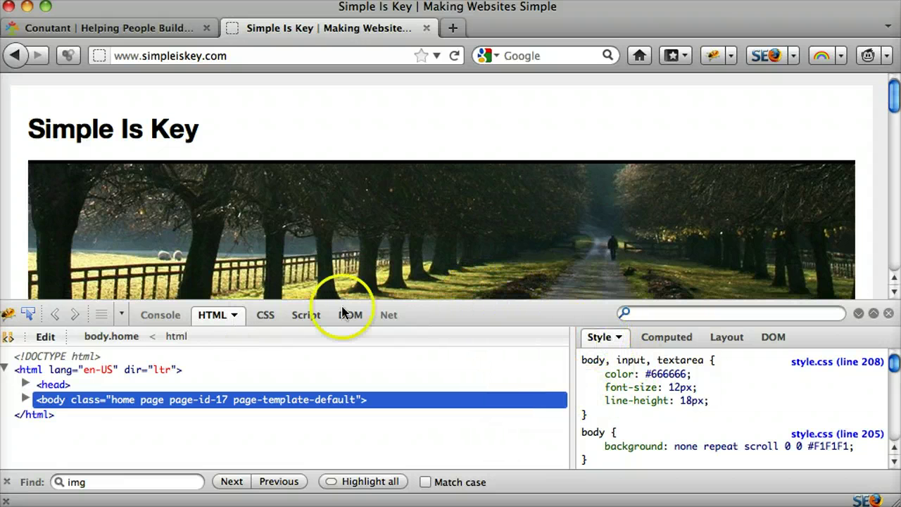
# Use Inspect to examine the header, the body and the Simple Is Key site title link
pyautogui.click(28, 314)
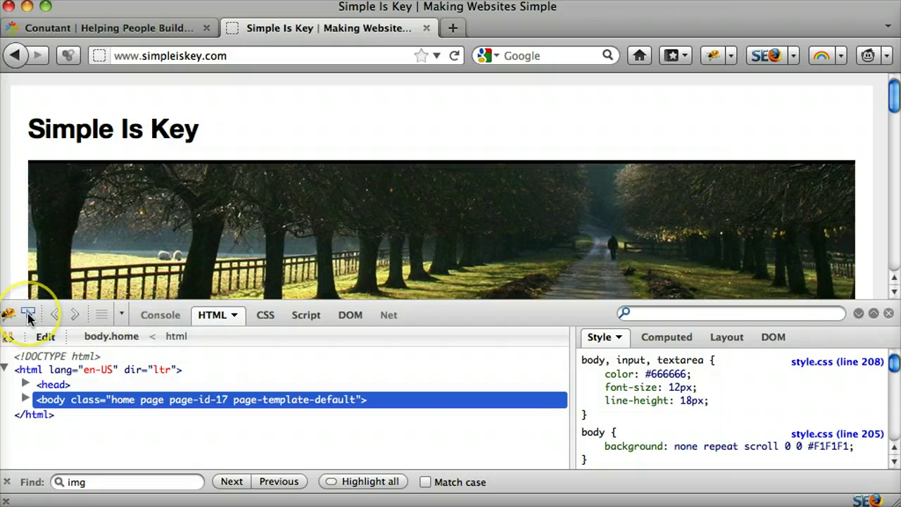
pyautogui.click(28, 314)
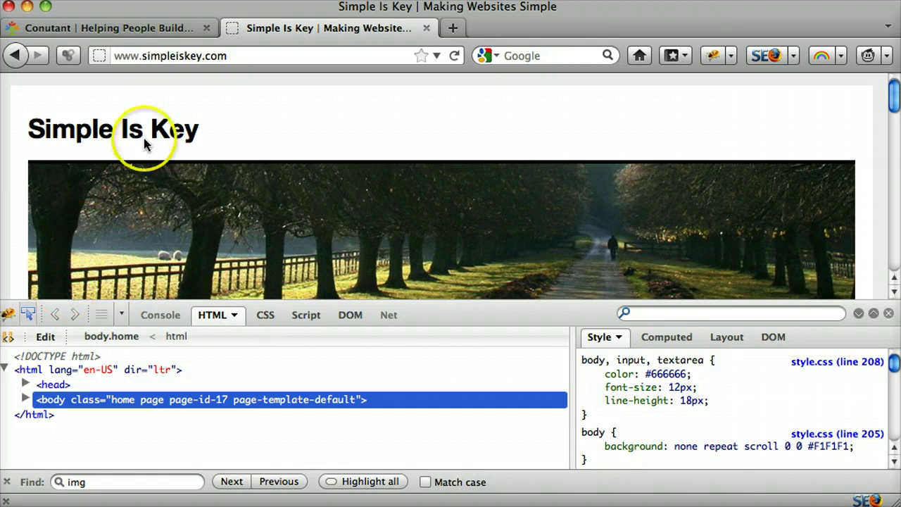
pyautogui.click(136, 86)
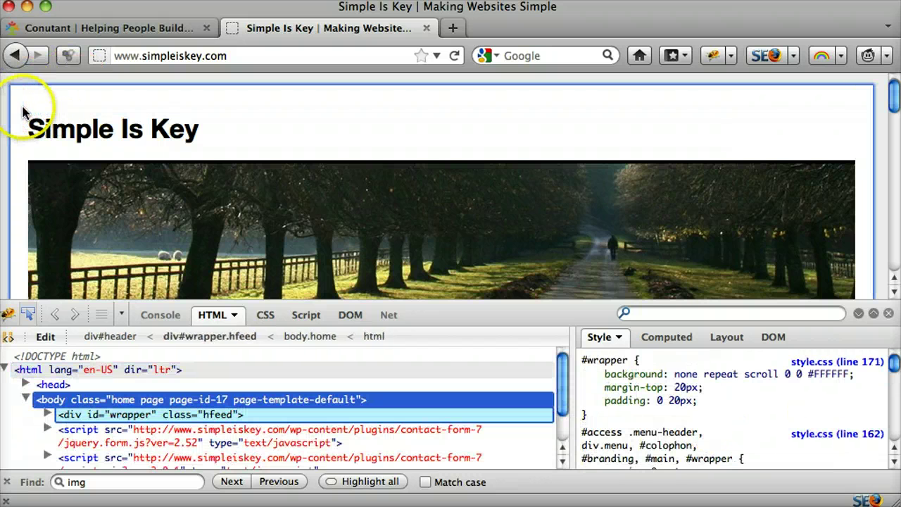
pyautogui.click(5, 91)
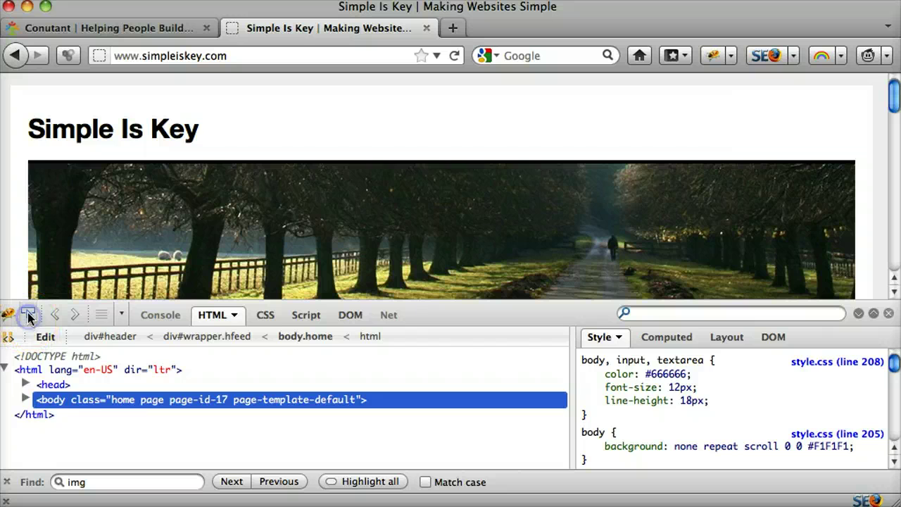
pyautogui.click(28, 316)
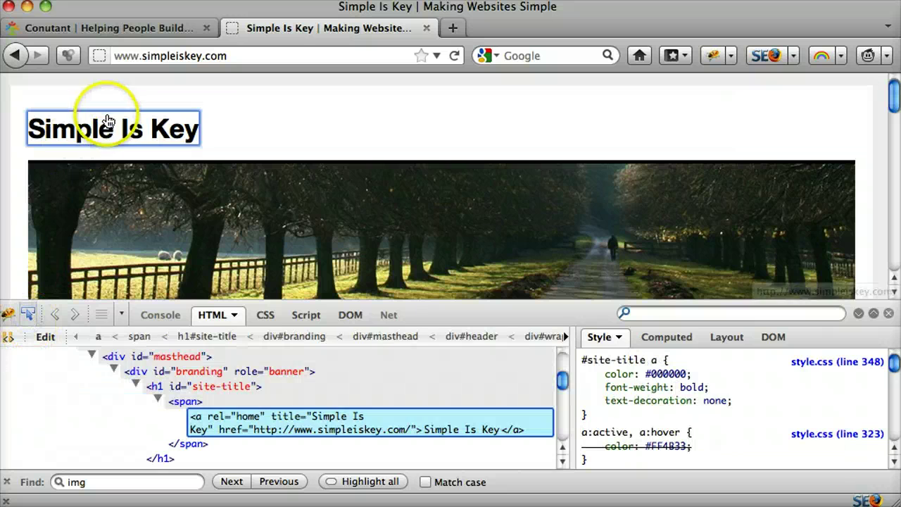
pyautogui.click(104, 115)
pyautogui.scroll(3, 150, 371)
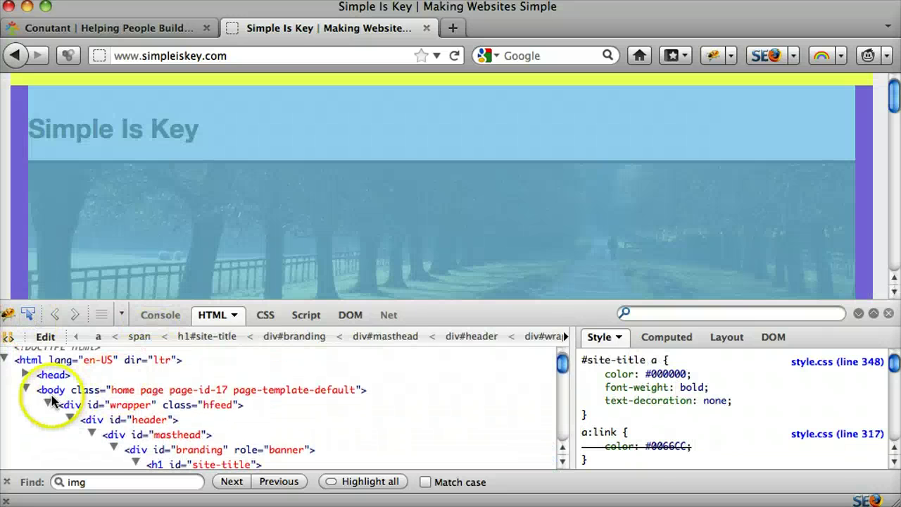
# Select the <body> node and change its background from #F1F1F1 to green in the Style pane
pyautogui.click(42, 390)
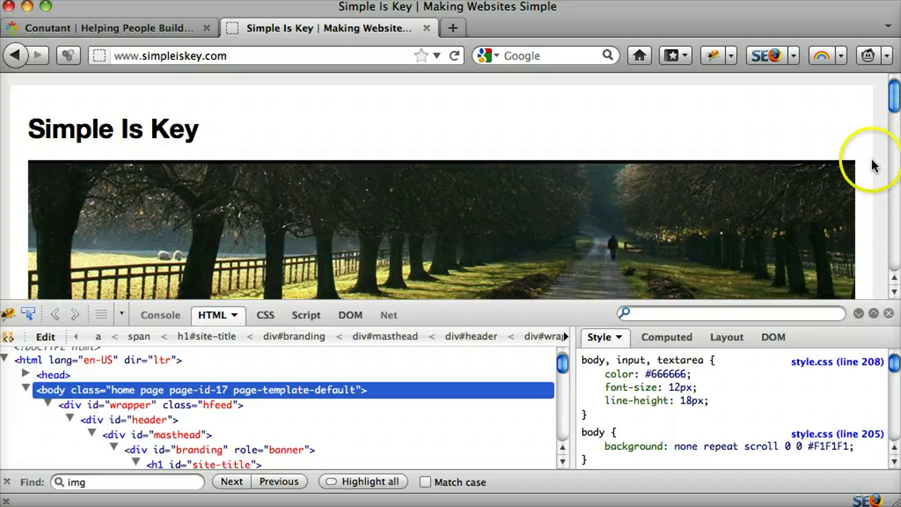
pyautogui.scroll(-1, 873, 152)
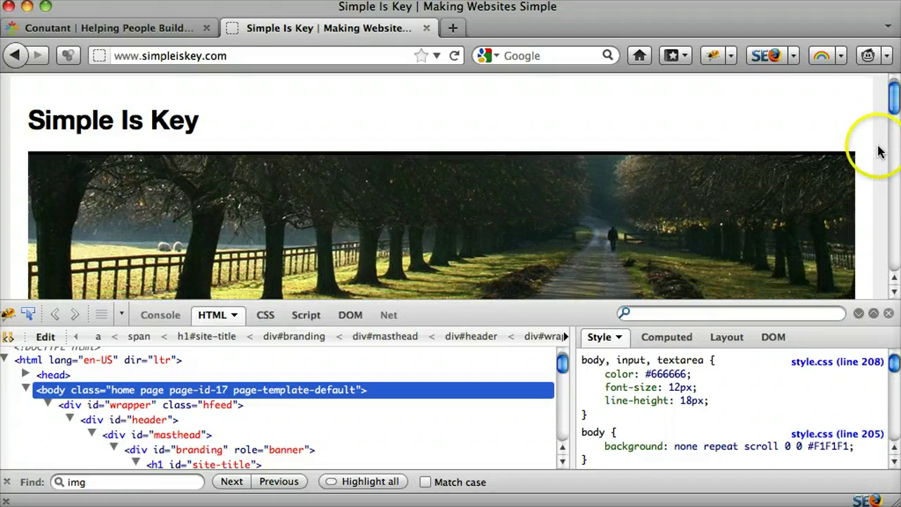
pyautogui.scroll(-2, 710, 407)
pyautogui.scroll(2, 710, 407)
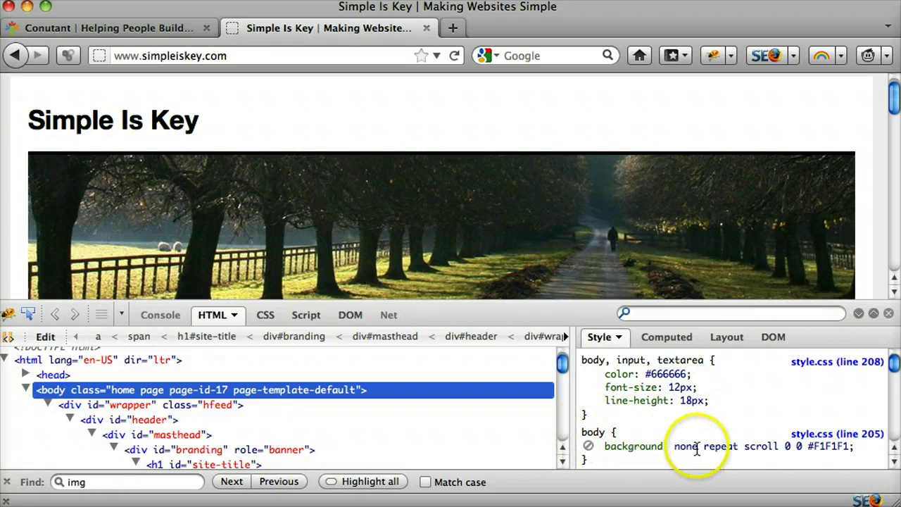
pyautogui.click(830, 446)
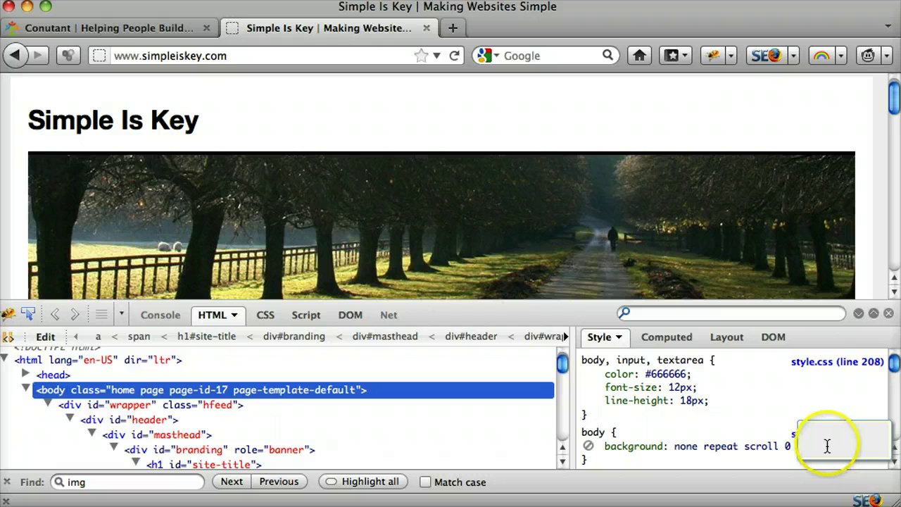
pyautogui.click(820, 446)
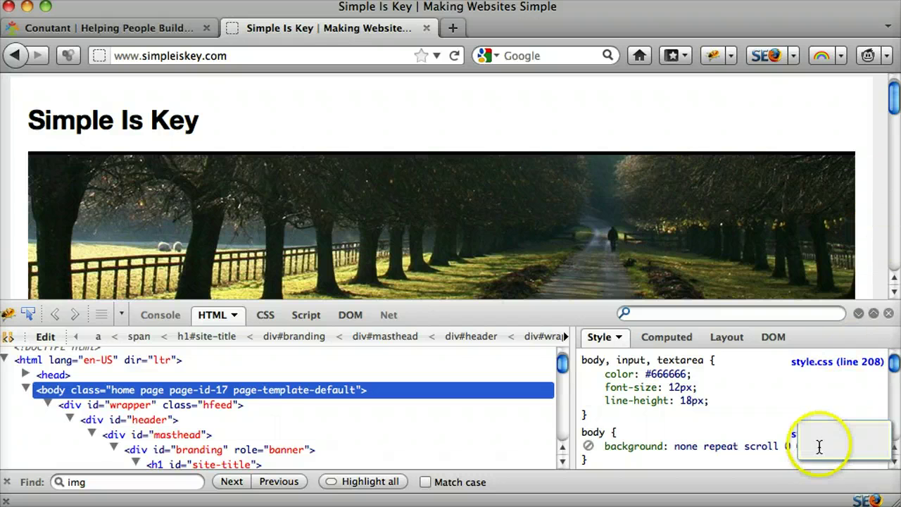
pyautogui.click(817, 447)
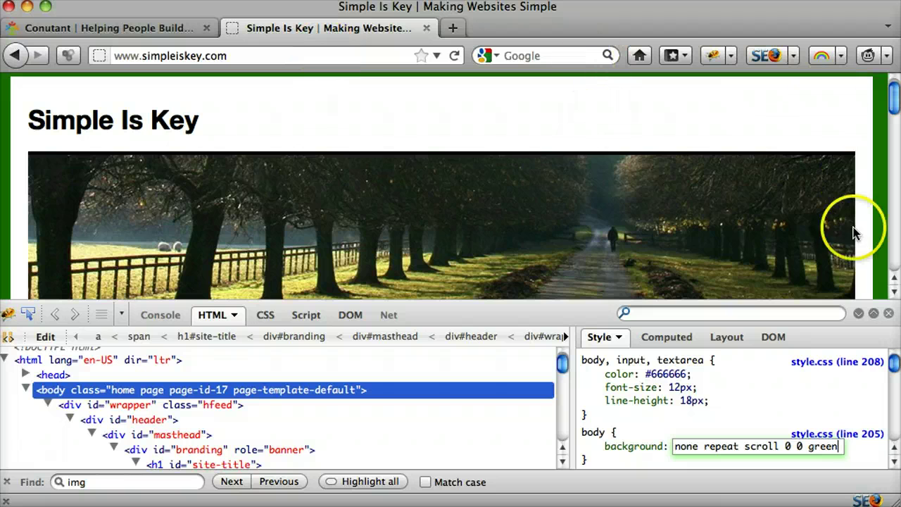
pyautogui.scroll(-2, 880, 204)
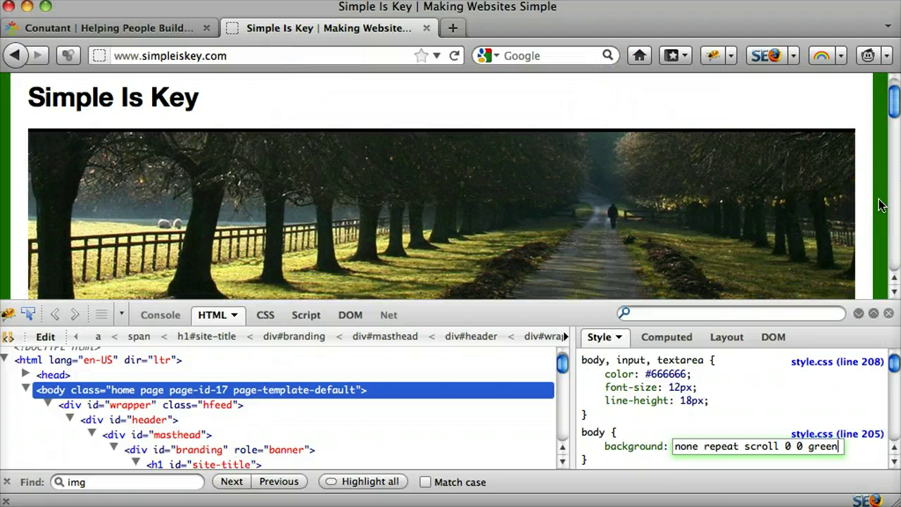
pyautogui.scroll(3, 881, 204)
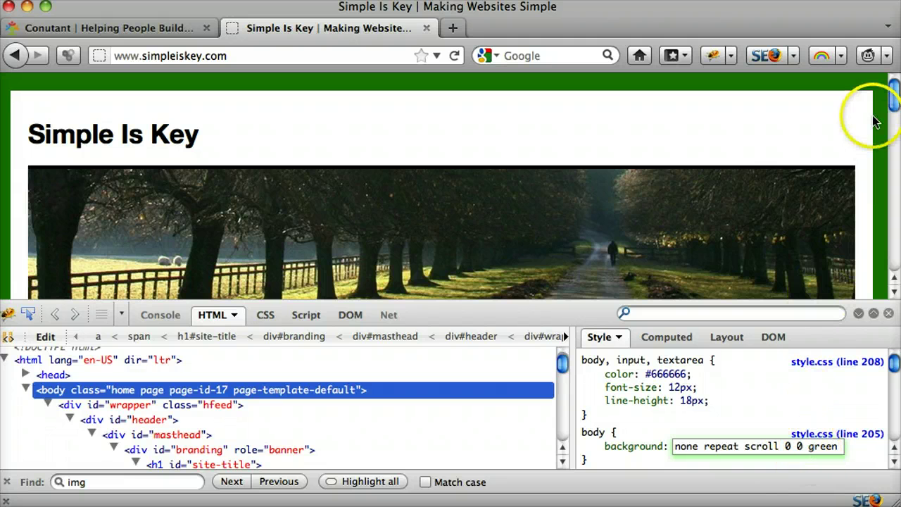
# Replace the body background value green with navy and finish editing the body rule
pyautogui.click(778, 391)
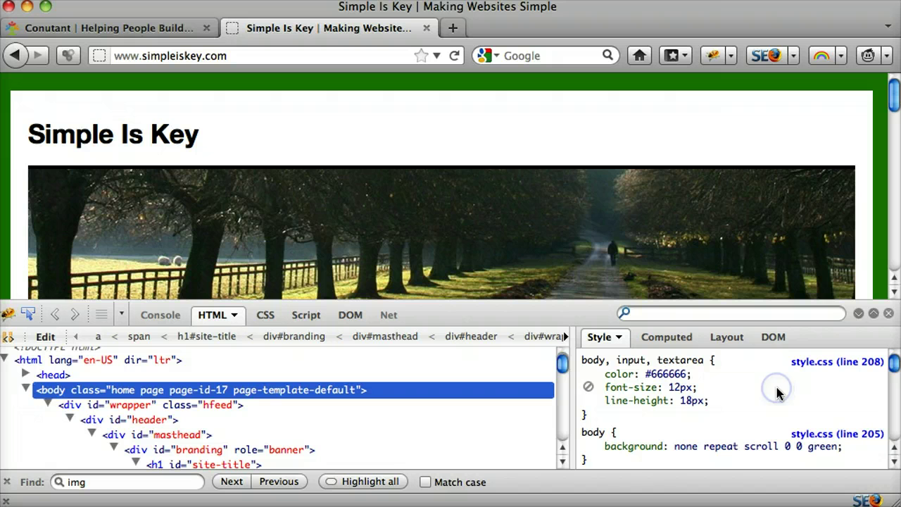
pyautogui.click(595, 433)
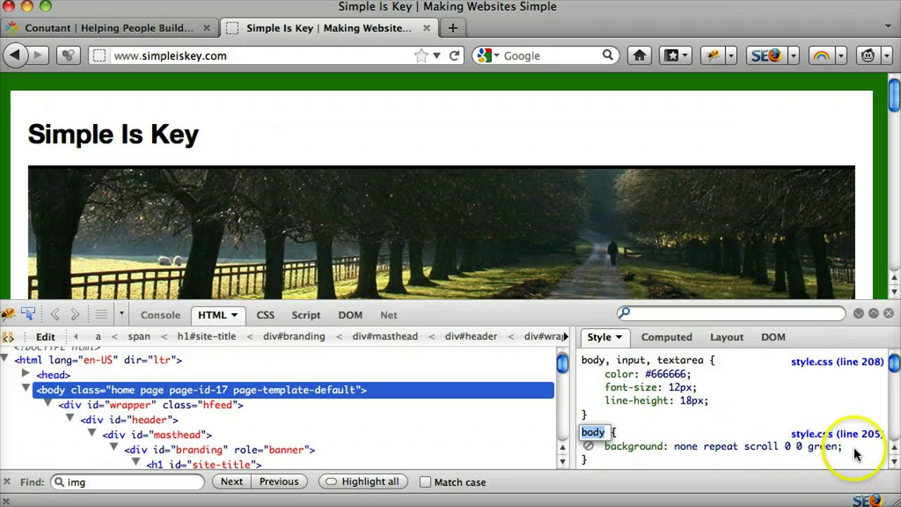
pyautogui.click(819, 450)
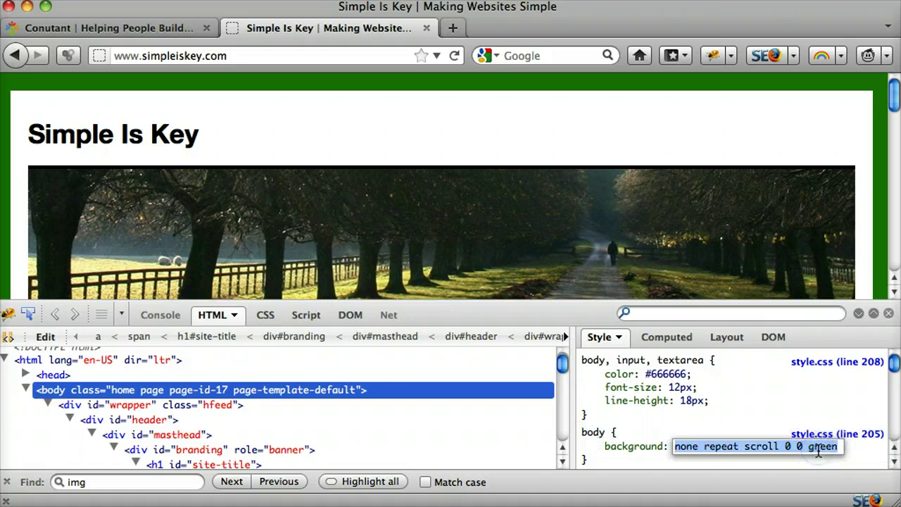
pyautogui.doubleClick(820, 448)
pyautogui.write('avy')
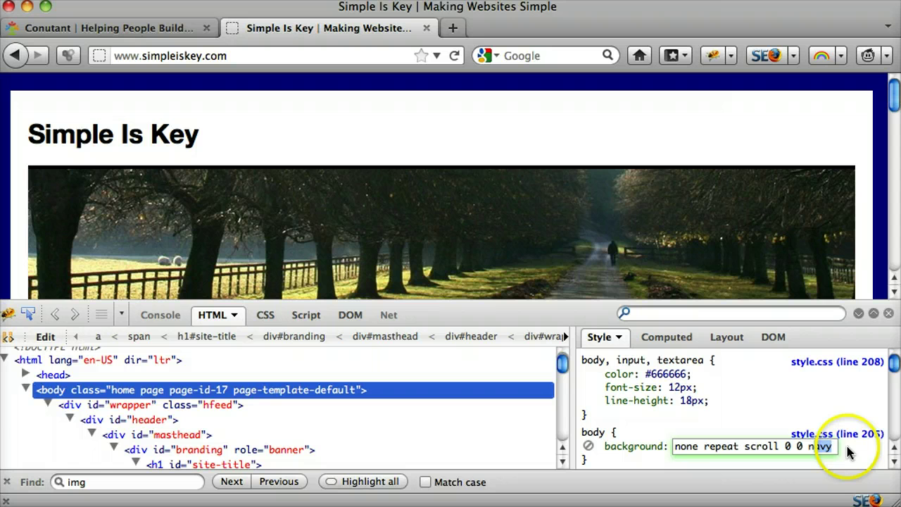
pyautogui.press('Return')
pyautogui.click(722, 455)
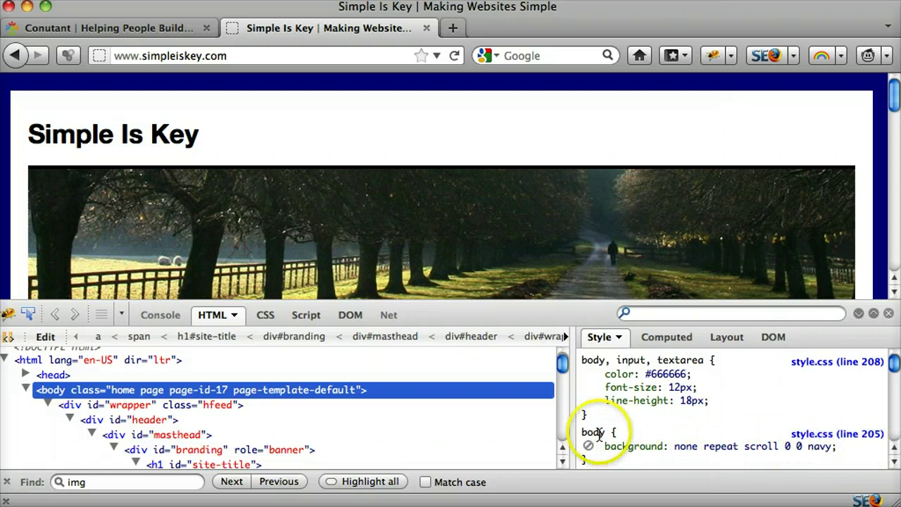
pyautogui.click(594, 434)
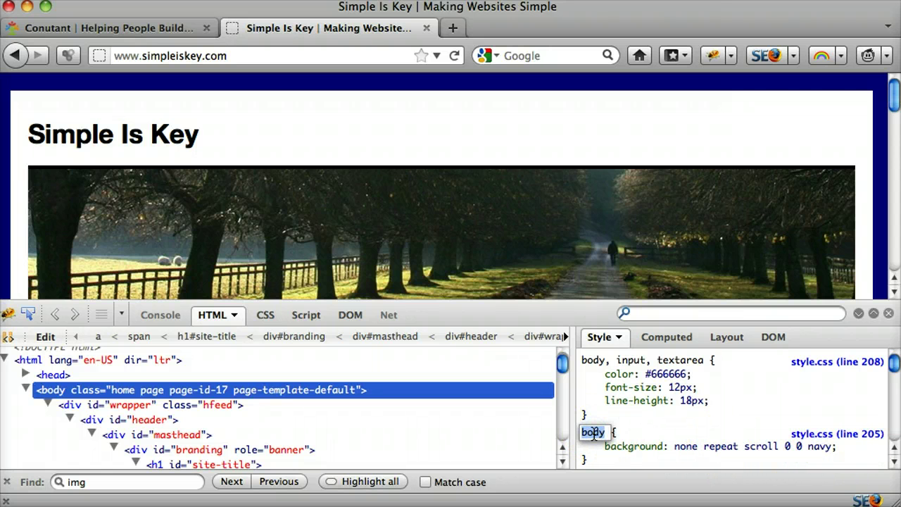
pyautogui.click(713, 419)
pyautogui.moveTo(824, 446)
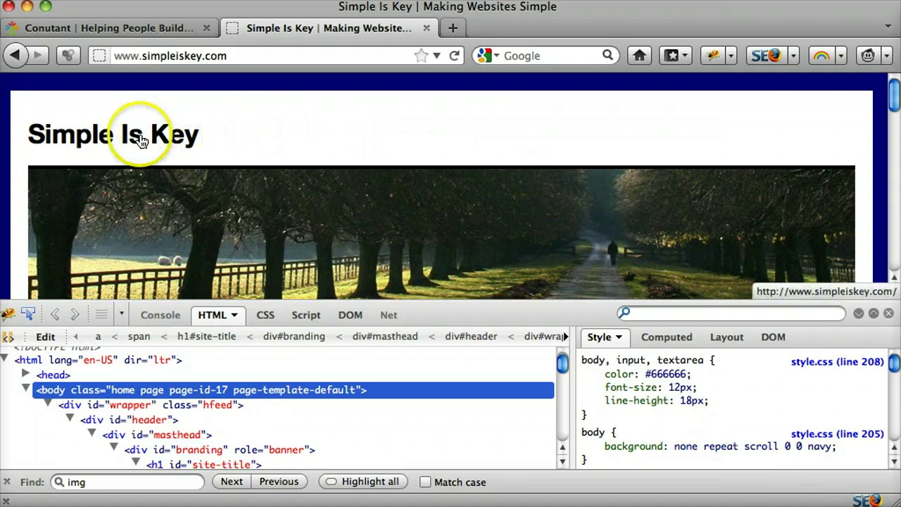
# Open the site in a new tab and go to its /wp-admin address
pyautogui.keyDown('super'); pyautogui.click(139, 137); pyautogui.keyUp('super')
pyautogui.click(555, 32)
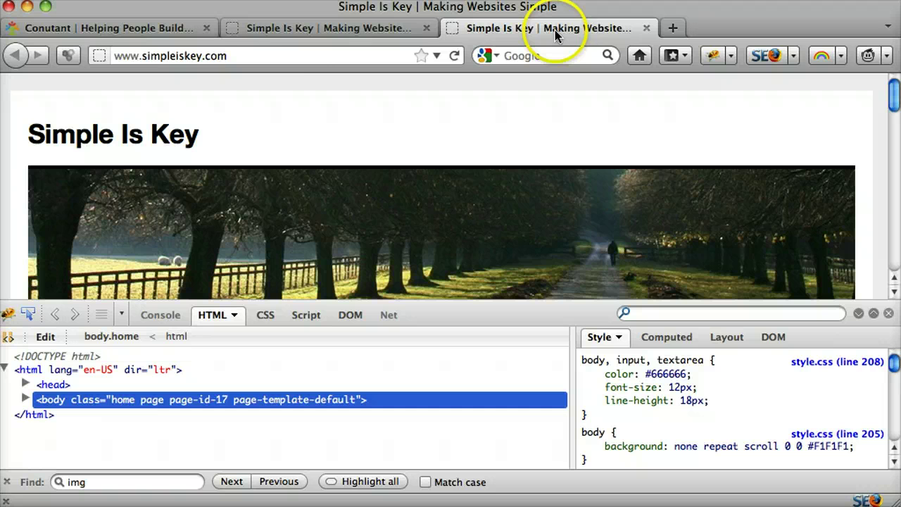
pyautogui.click(275, 55)
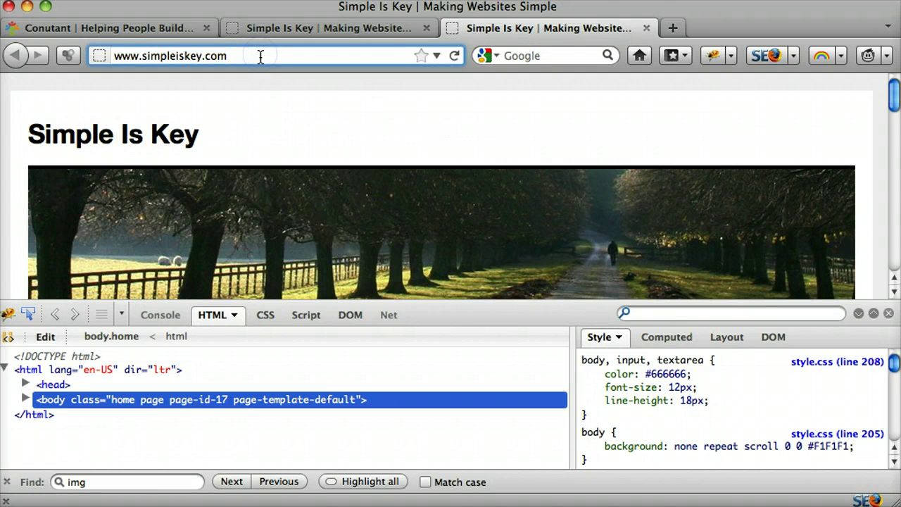
pyautogui.write('/wp-admin')
pyautogui.press('Return')
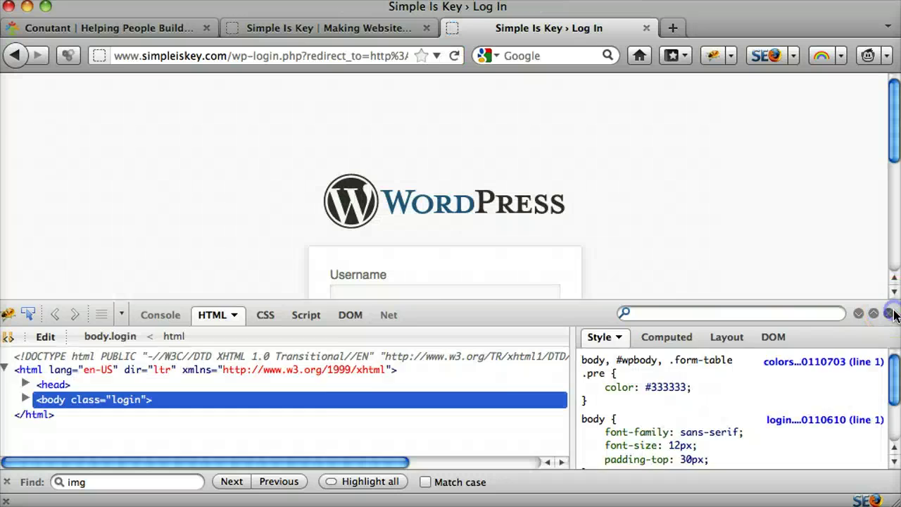
# Log in with the admin username and password, then open Appearance > Editor
pyautogui.click(892, 314)
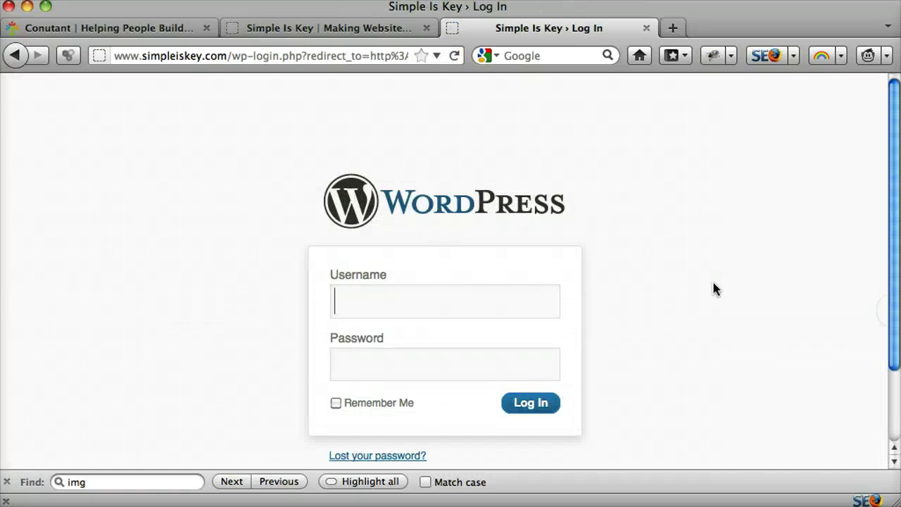
pyautogui.write('admin')
pyautogui.press('Tab')
pyautogui.write('•••••')
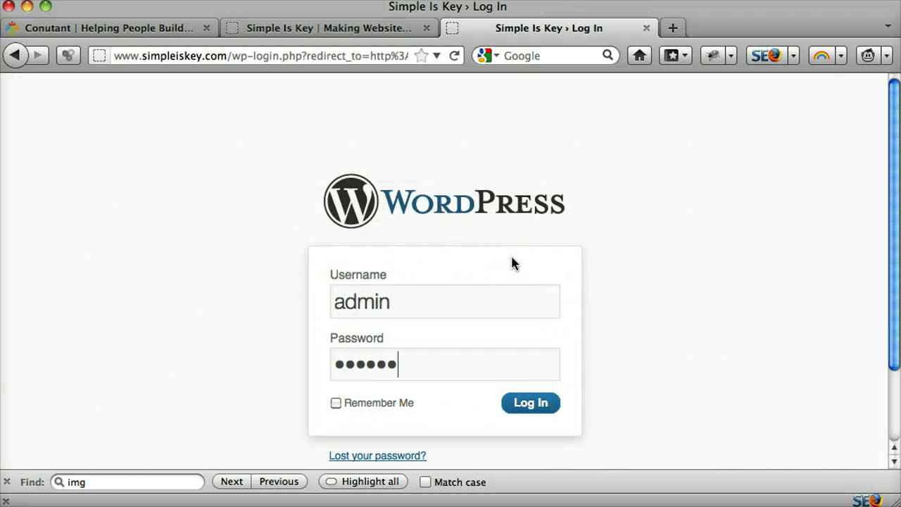
pyautogui.write('•••••')
pyautogui.press('Return')
pyautogui.click(491, 281)
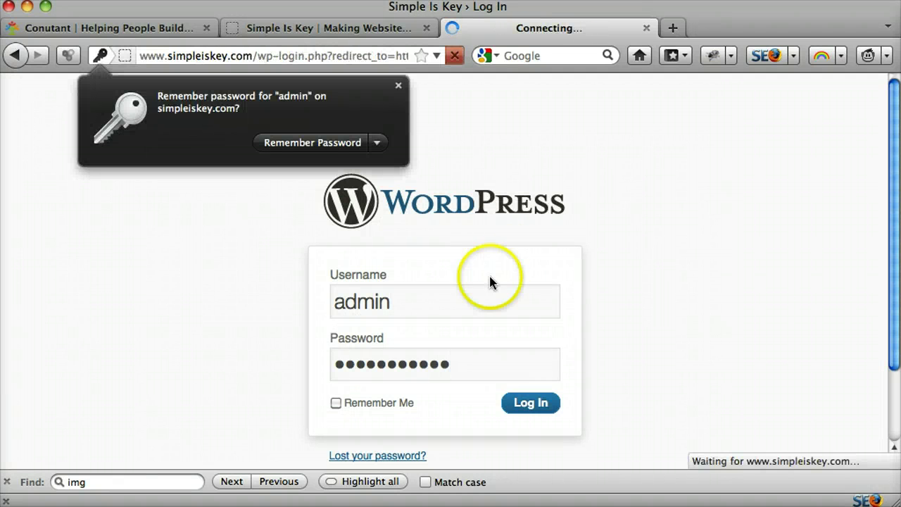
pyautogui.click(398, 85)
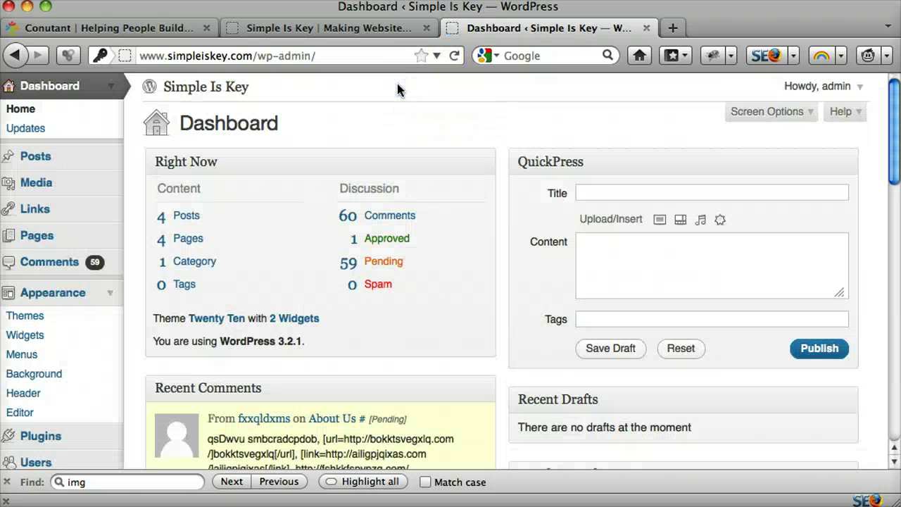
pyautogui.click(112, 296)
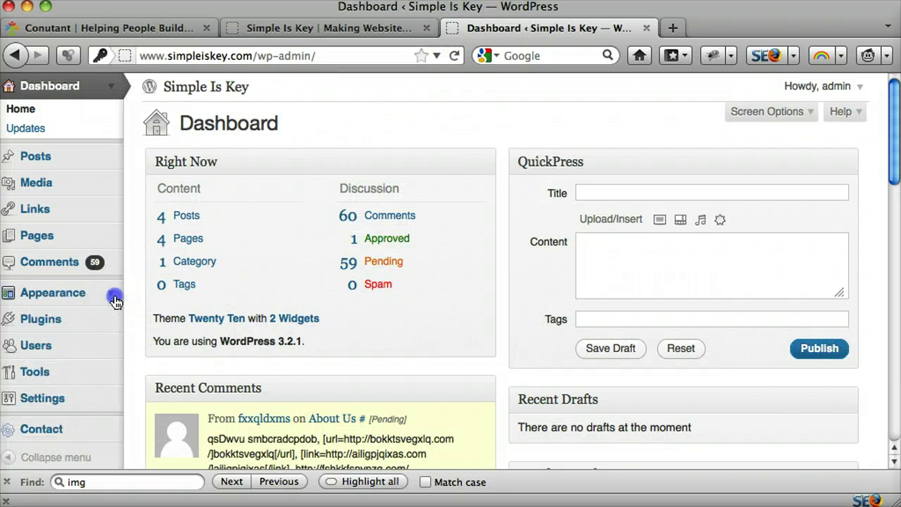
pyautogui.click(32, 414)
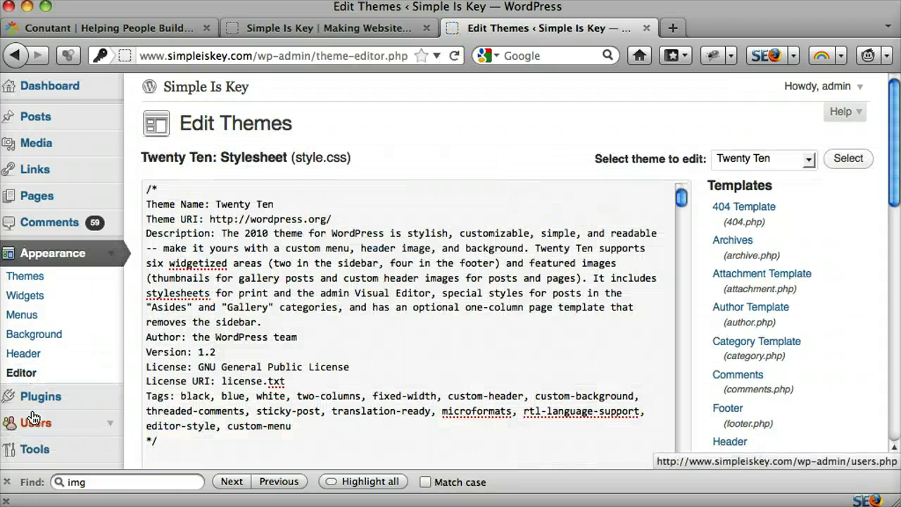
# Load Twenty Ten's Stylesheet (style.css) from the Styles file list
pyautogui.scroll(-2, 819, 234)
pyautogui.scroll(-5, 819, 234)
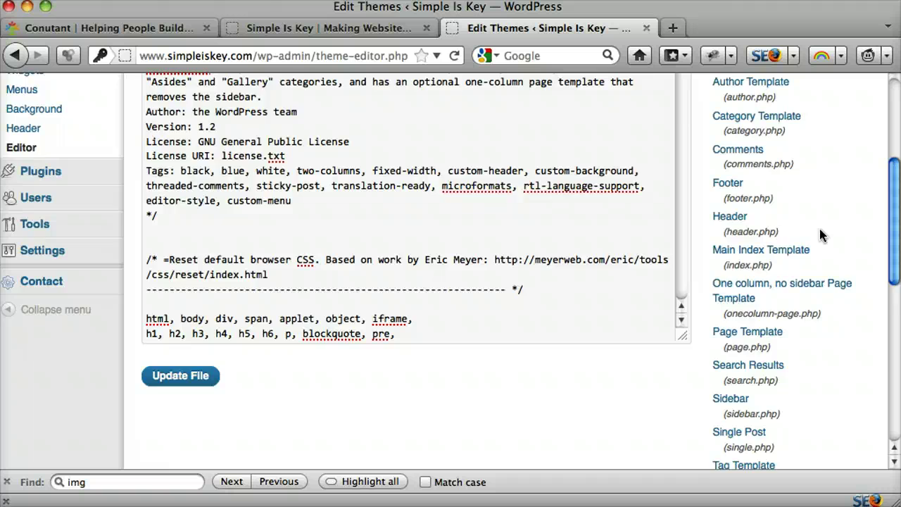
pyautogui.scroll(-8, 819, 235)
pyautogui.scroll(-3, 820, 234)
pyautogui.click(754, 383)
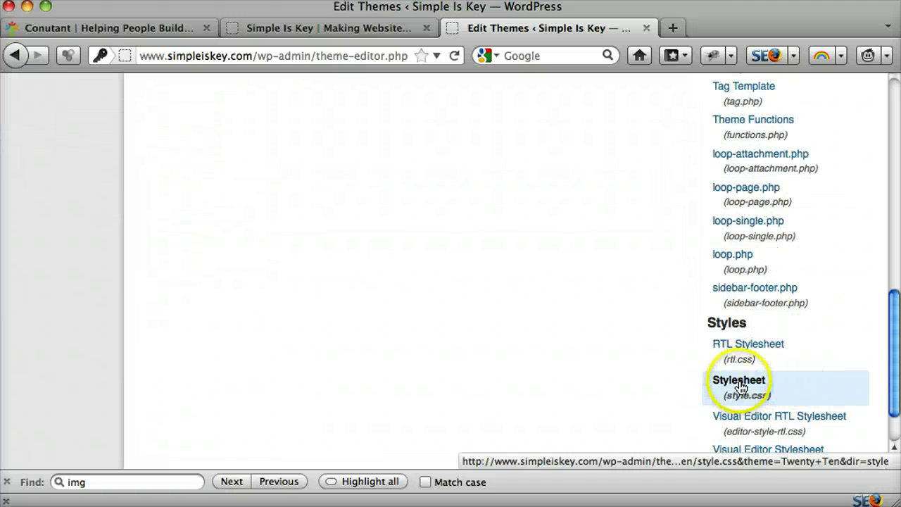
pyautogui.click(755, 381)
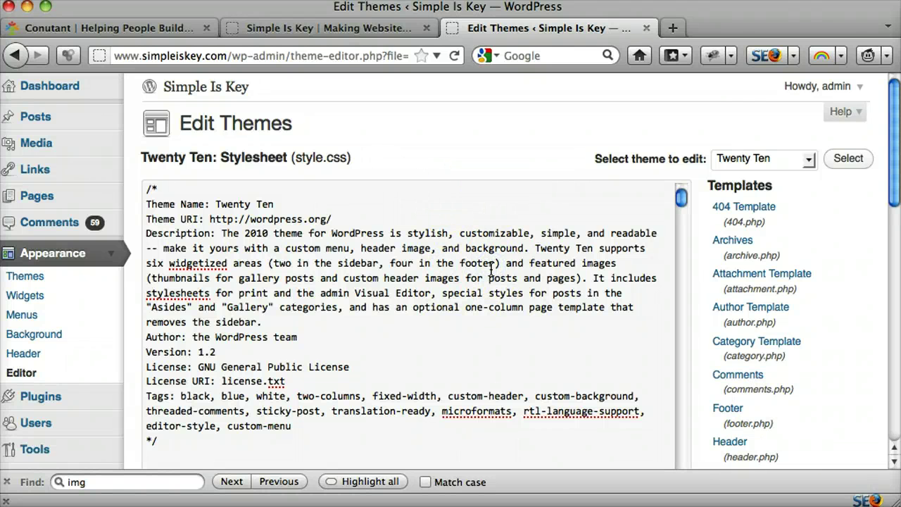
# Search the stylesheet for 'body' and check the first body rule match
pyautogui.hotkey('ctrl', 'f')
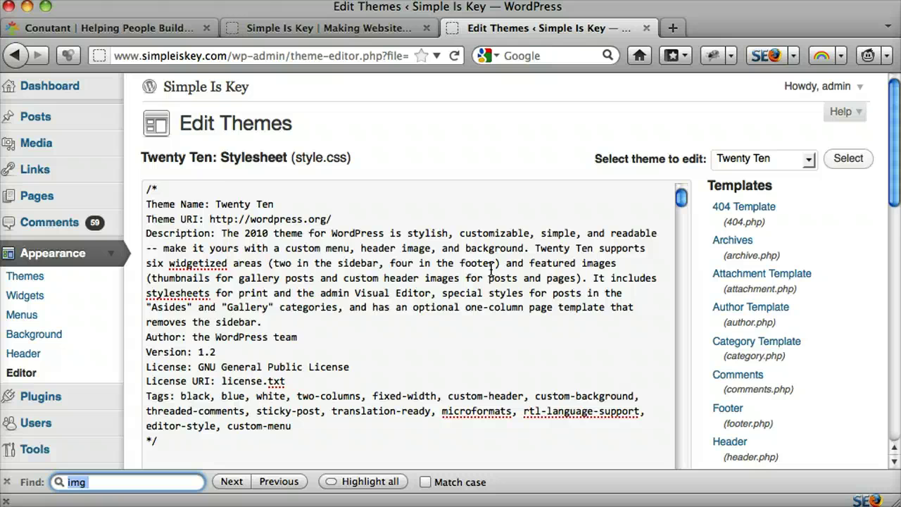
pyautogui.write('body')
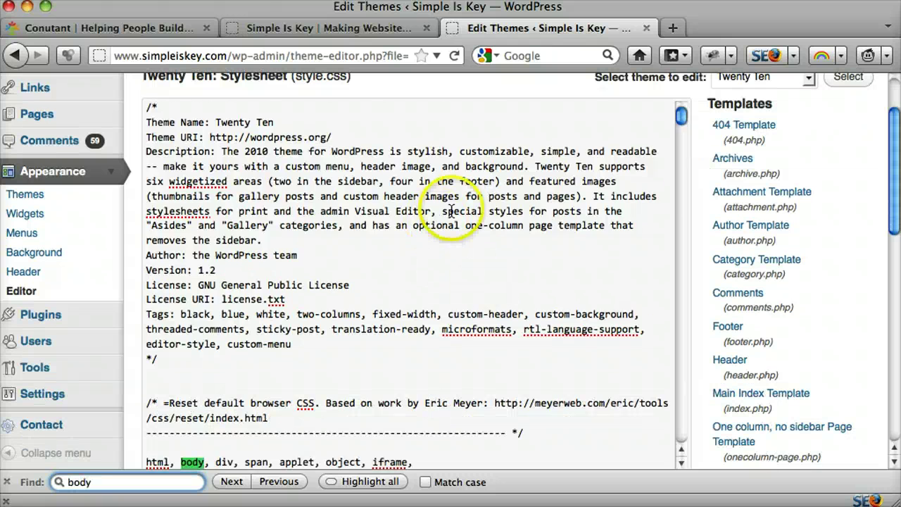
pyautogui.scroll(-4, 451, 211)
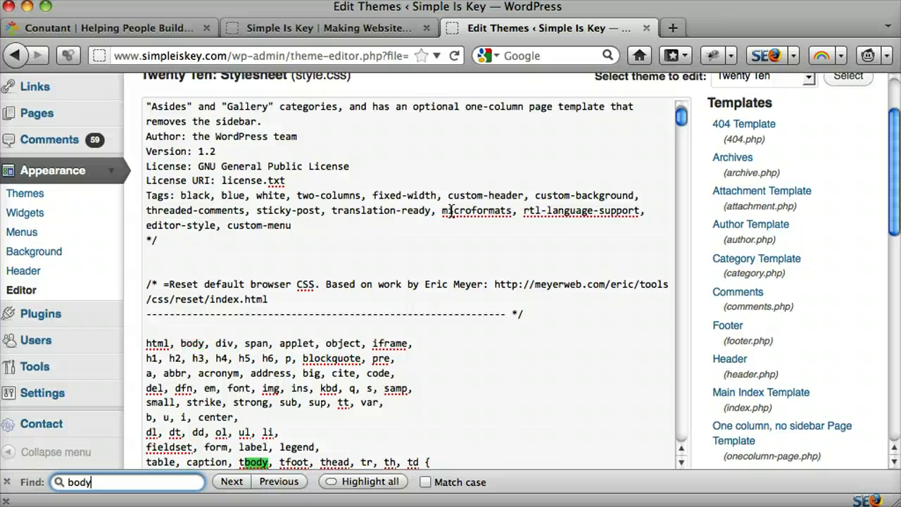
pyautogui.press('Return')
pyautogui.scroll(-4, 451, 212)
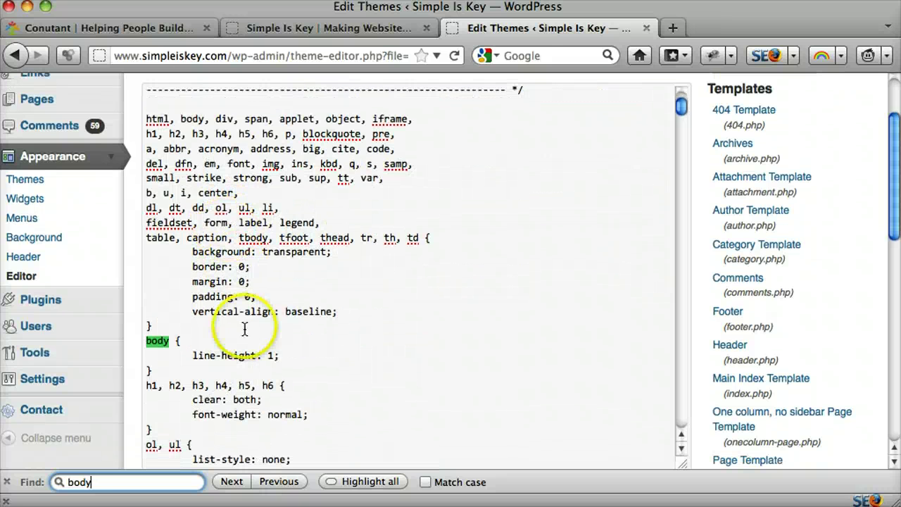
pyautogui.click(155, 341)
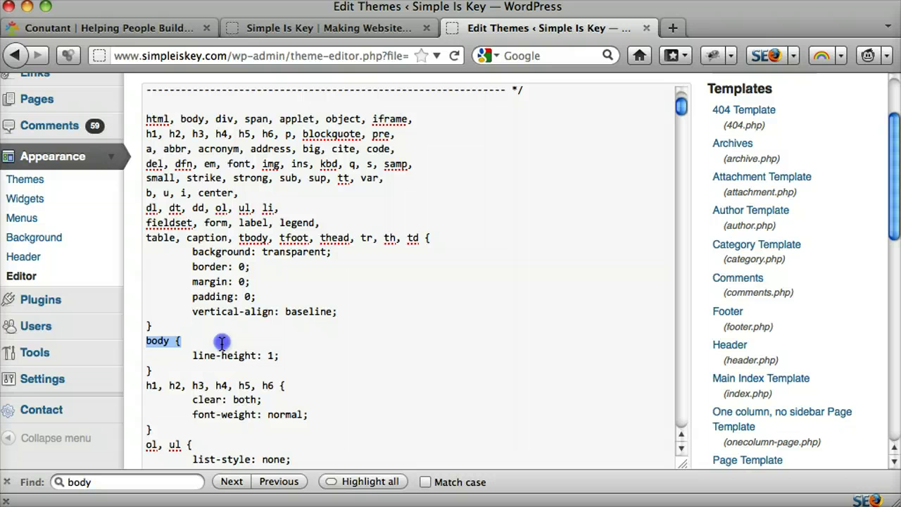
pyautogui.moveTo(222, 343)
pyautogui.mouseDown()
pyautogui.moveTo(231, 372)
pyautogui.moveTo(185, 370)
pyautogui.mouseUp()
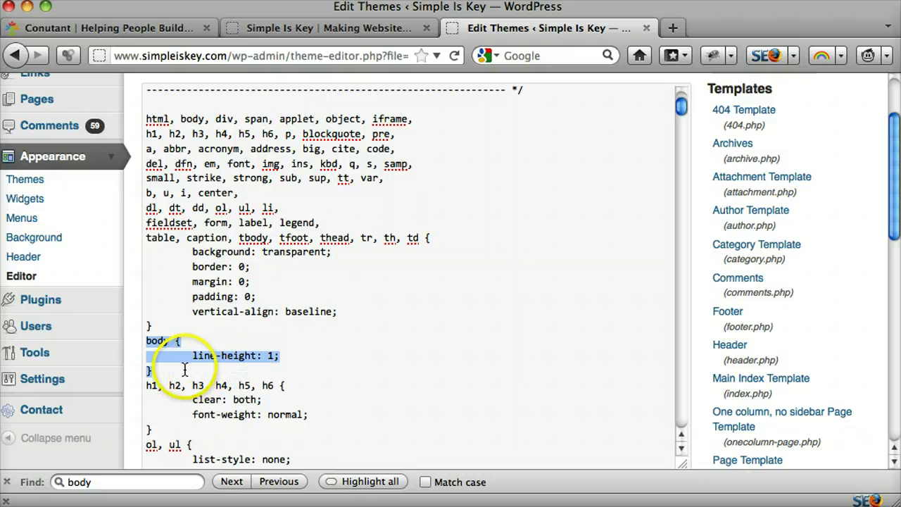
pyautogui.click(182, 370)
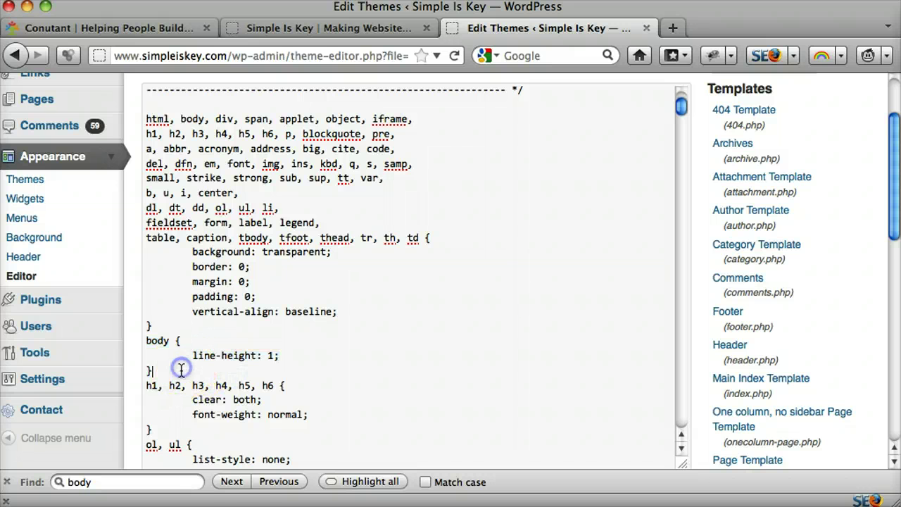
# Step through further 'body' matches to the Global Elements rule with background #f1f1f1
pyautogui.click(235, 484)
pyautogui.scroll(-1, 292, 322)
pyautogui.scroll(-2, 298, 328)
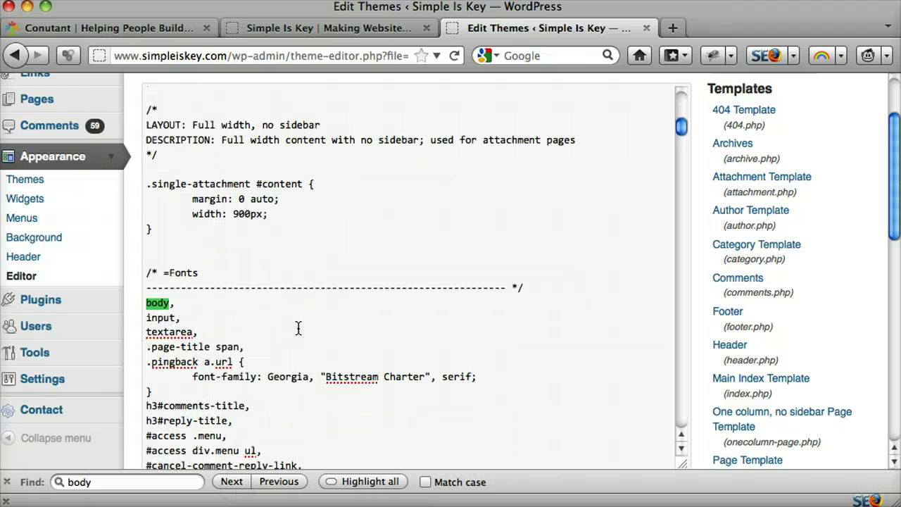
pyautogui.click(243, 485)
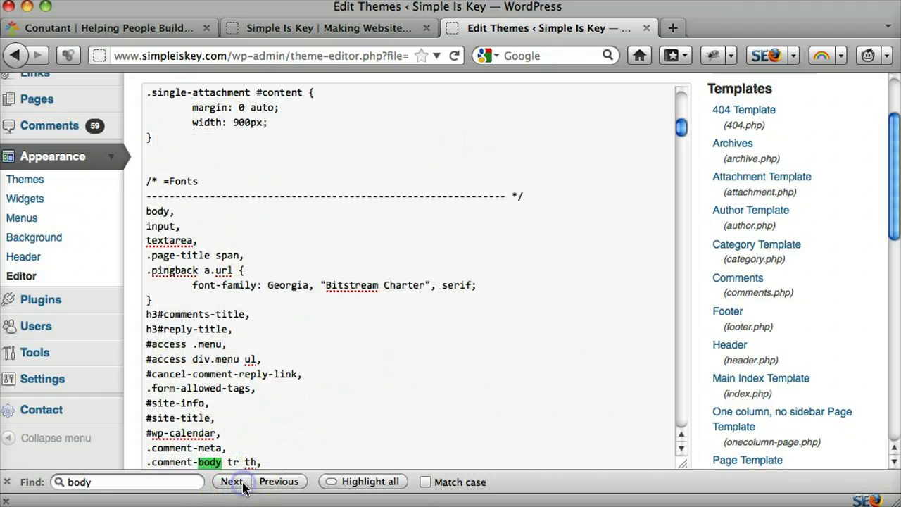
pyautogui.click(243, 484)
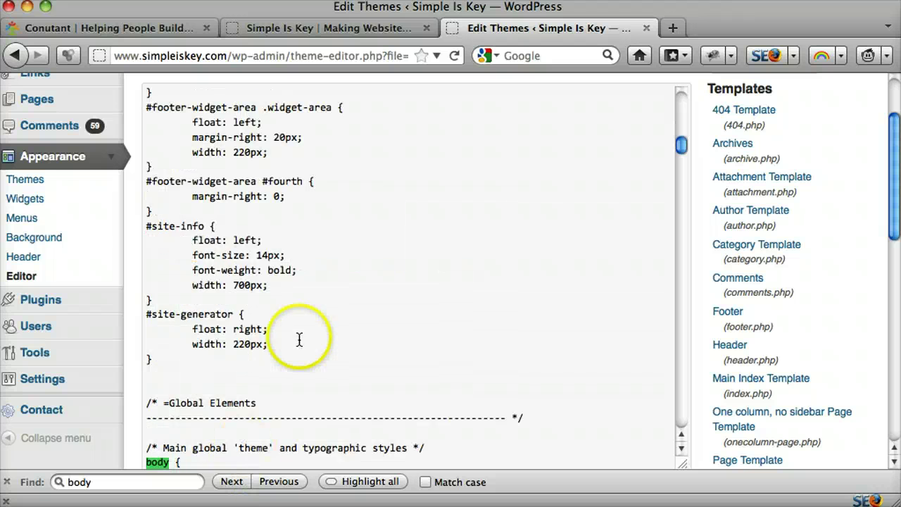
pyautogui.scroll(-4, 299, 336)
pyautogui.scroll(-1, 306, 332)
pyautogui.click(165, 279)
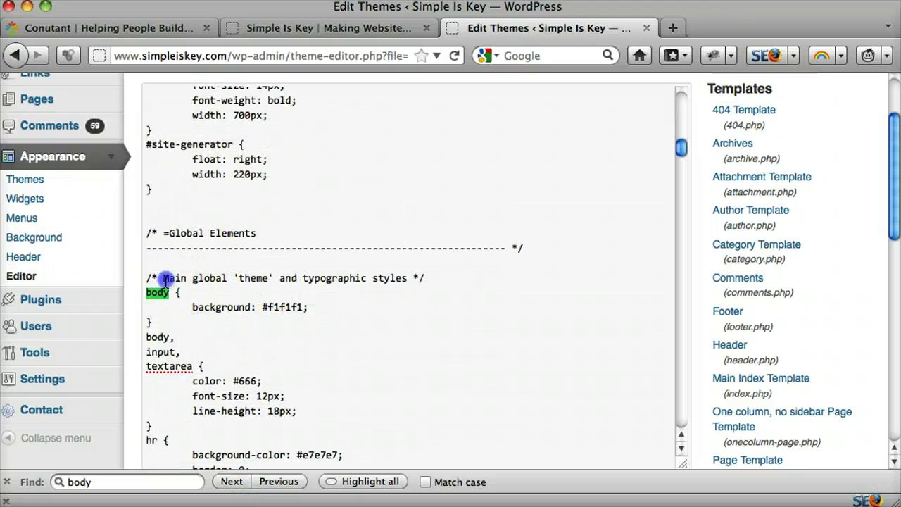
pyautogui.moveTo(148, 291); pyautogui.dragTo(182, 293)
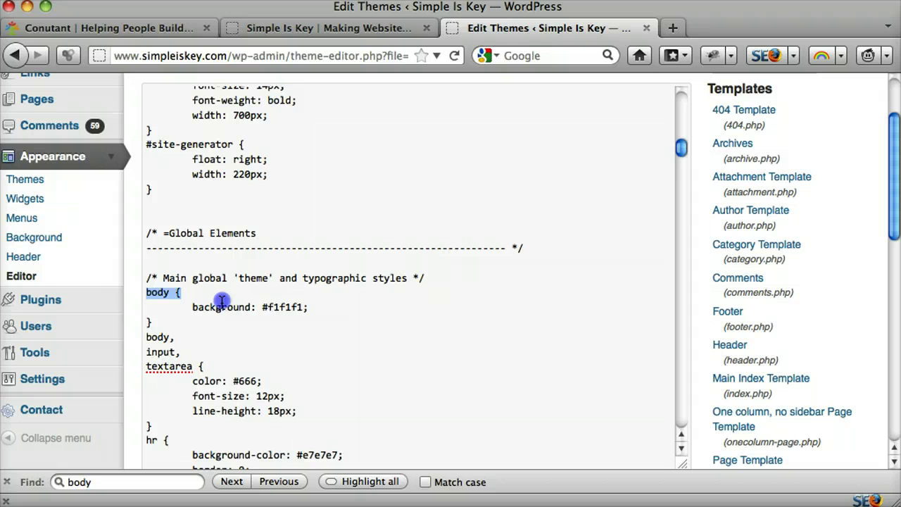
pyautogui.moveTo(241, 304); pyautogui.dragTo(338, 310)
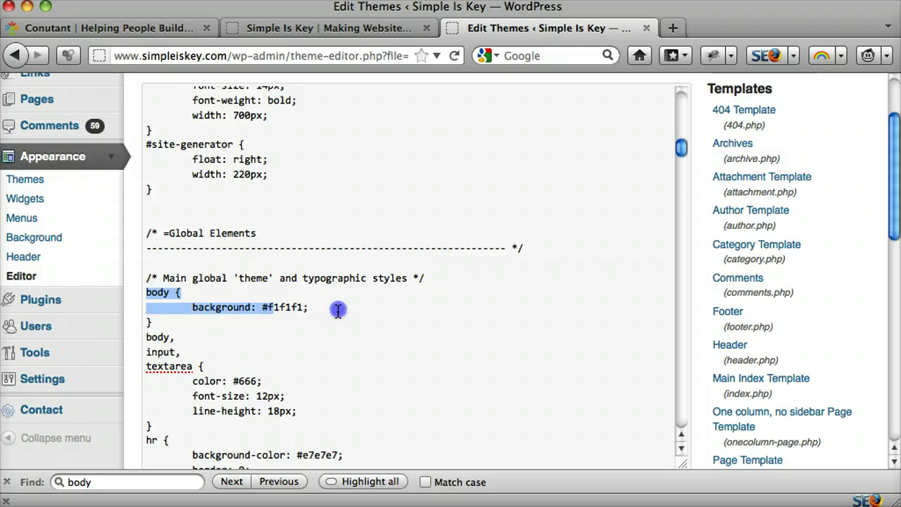
pyautogui.click(162, 322)
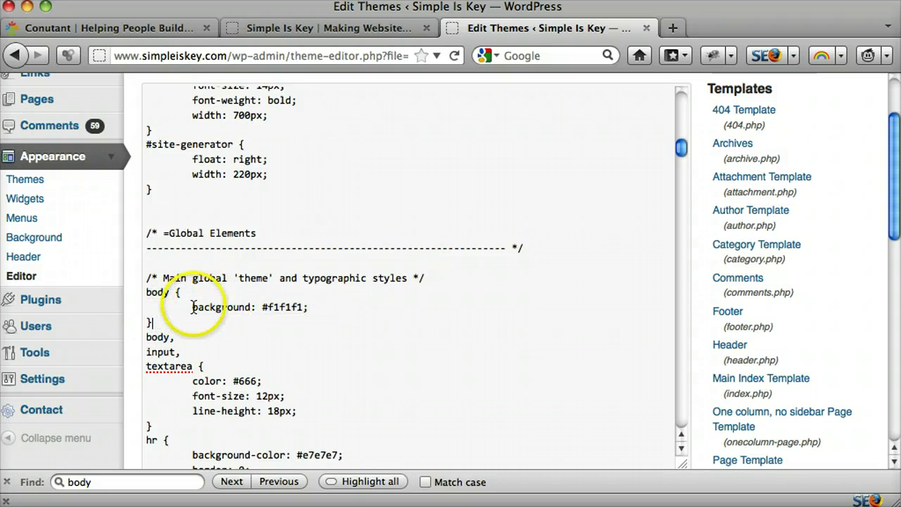
# Copy the navy body background rule from Firebug's Style pane on the live site
pyautogui.click(317, 29)
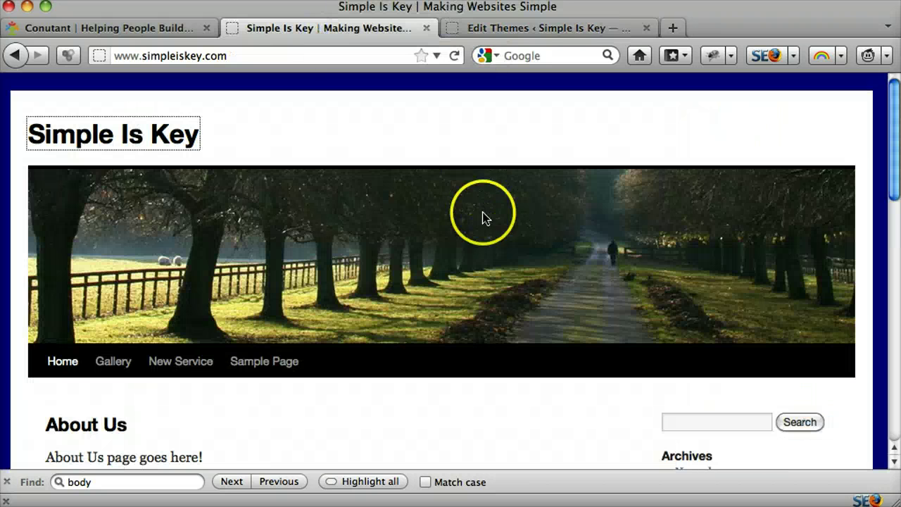
pyautogui.click(714, 55)
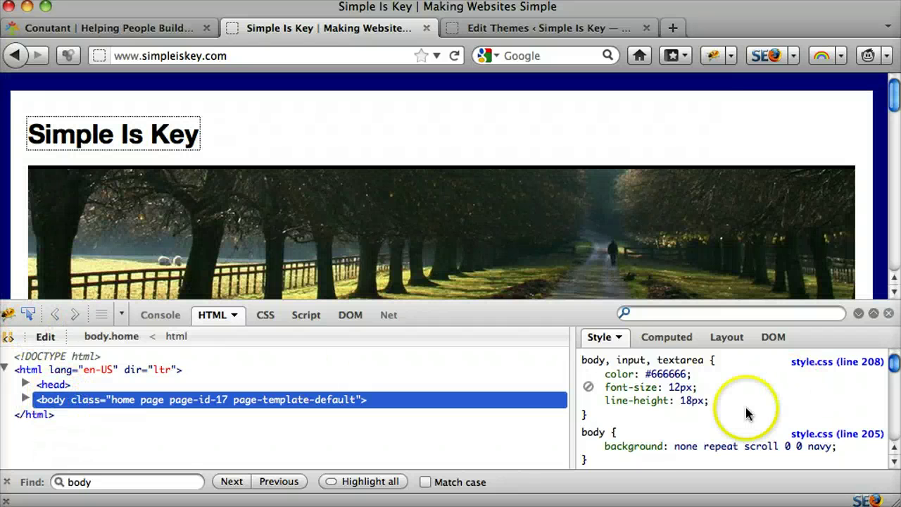
pyautogui.scroll(-1, 740, 414)
pyautogui.scroll(-1, 732, 414)
pyautogui.moveTo(582, 403)
pyautogui.mouseDown()
pyautogui.moveTo(603, 435)
pyautogui.moveTo(583, 403)
pyautogui.moveTo(592, 437)
pyautogui.mouseUp()
pyautogui.press('super+c')
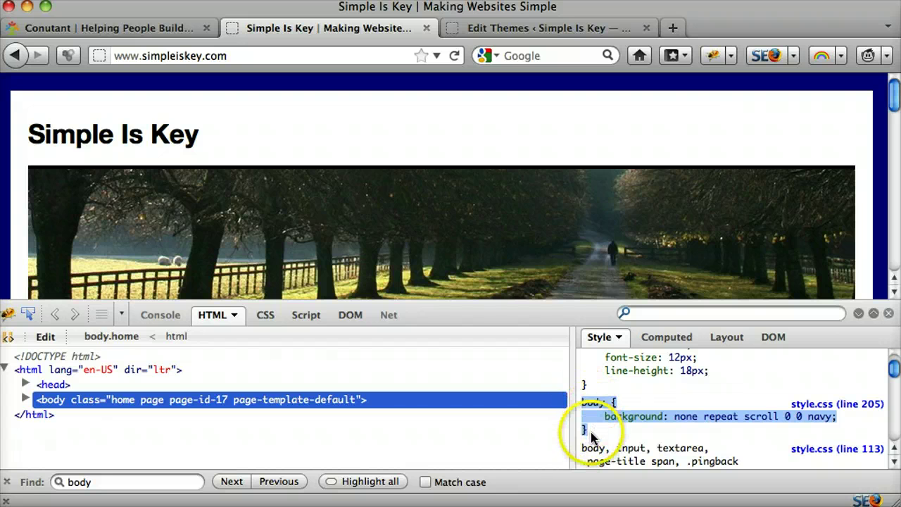
pyautogui.click(576, 395)
pyautogui.click(487, 28)
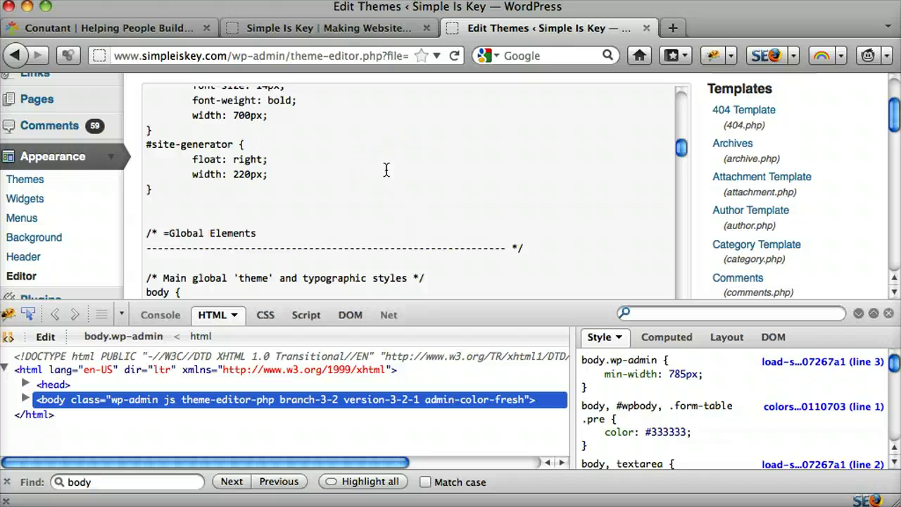
# Paste the copied rule over body { background: #f1f1f1; }, giving 'none repeat scroll 0 0 navy'
pyautogui.scroll(-3, 386, 170)
pyautogui.click(161, 227)
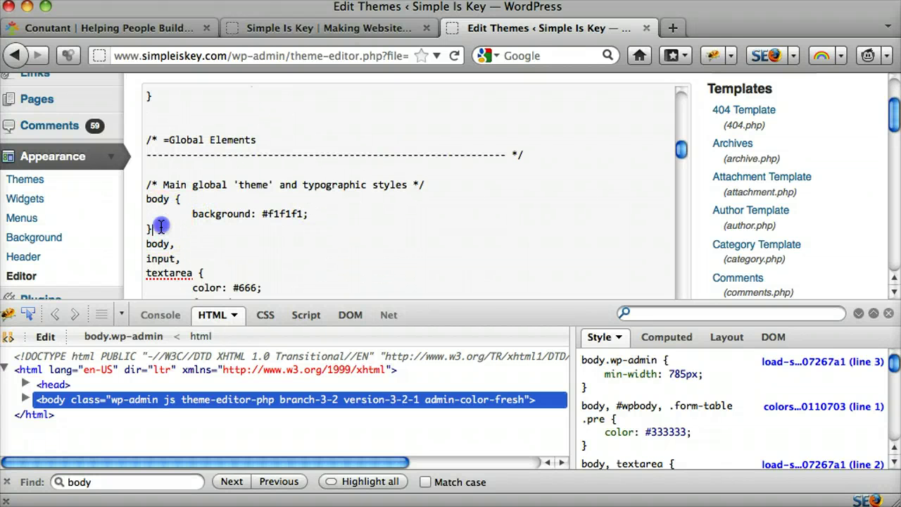
pyautogui.moveTo(161, 226); pyautogui.dragTo(140, 201)
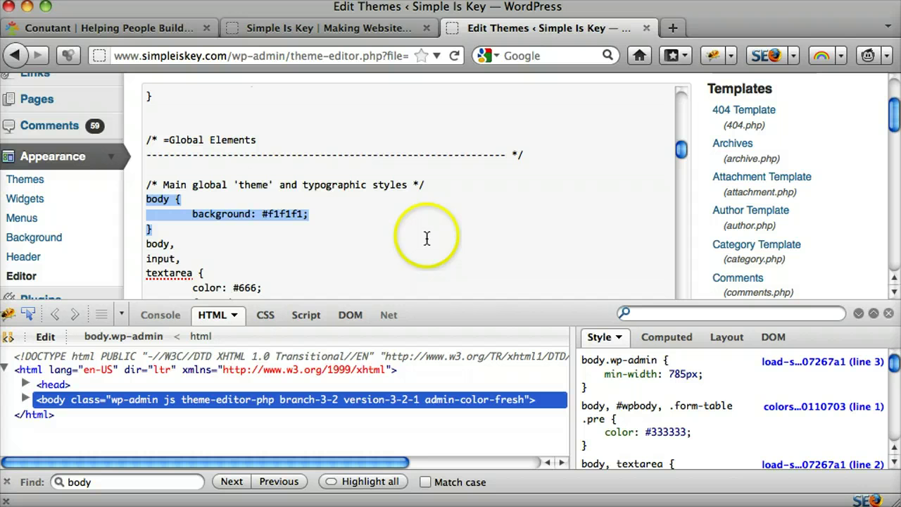
pyautogui.press('super+v')
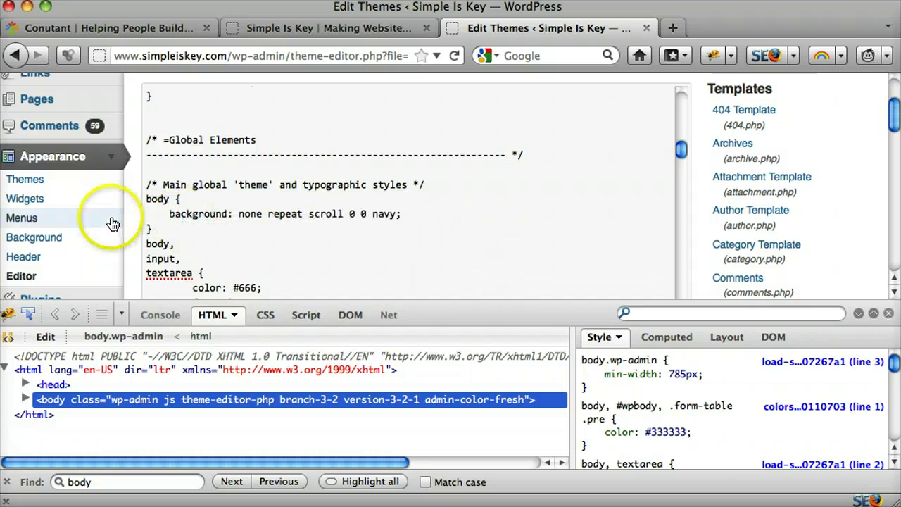
pyautogui.click(185, 215)
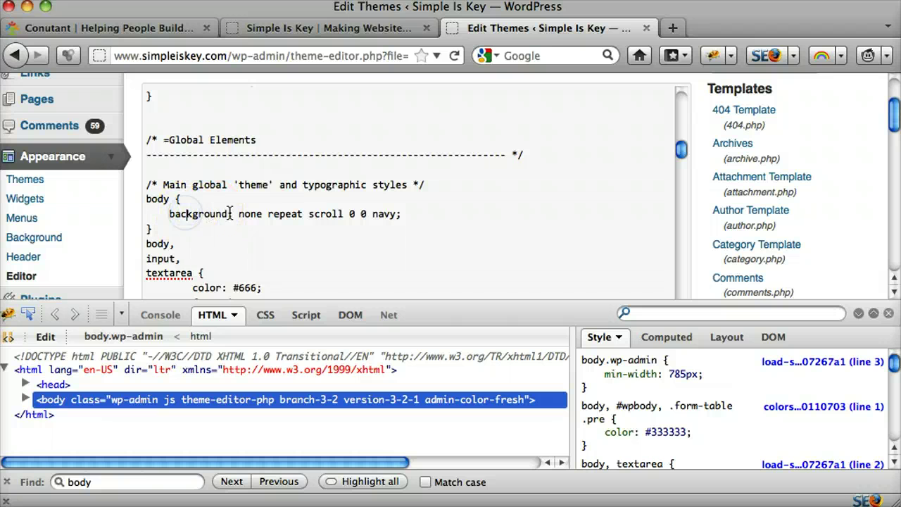
pyautogui.click(239, 217)
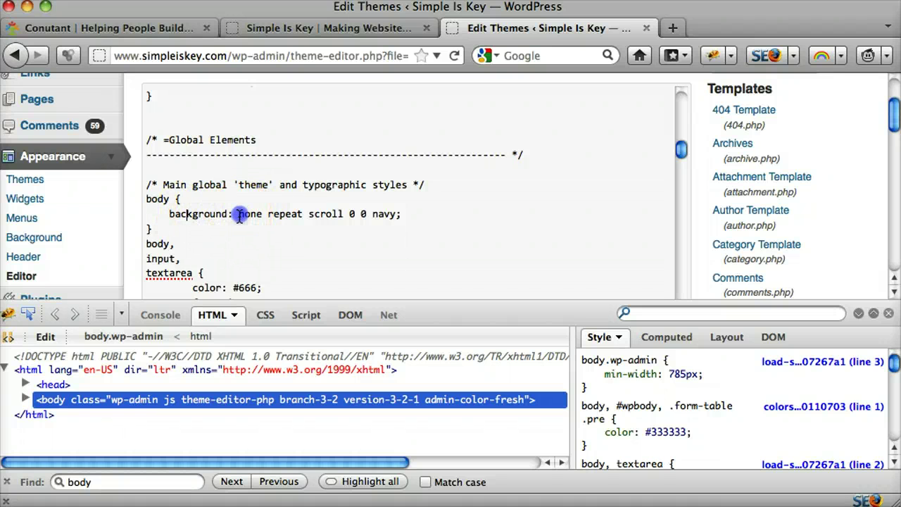
pyautogui.moveTo(239, 216); pyautogui.dragTo(377, 212)
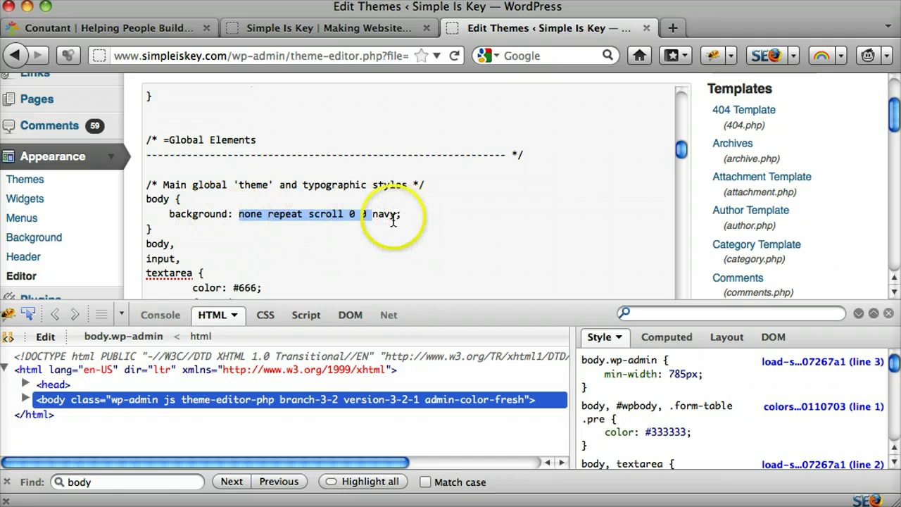
# Save style.css with Update File, close Firebug and return to the Simple Is Key tab
pyautogui.scroll(-5, 817, 189)
pyautogui.scroll(-10, 817, 189)
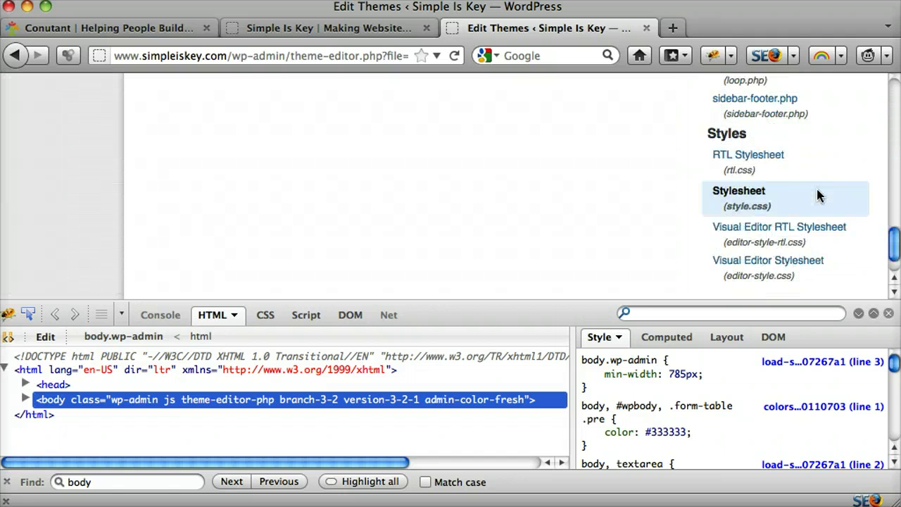
pyautogui.scroll(5, 819, 196)
pyautogui.scroll(5, 819, 196)
pyautogui.scroll(-2, 819, 195)
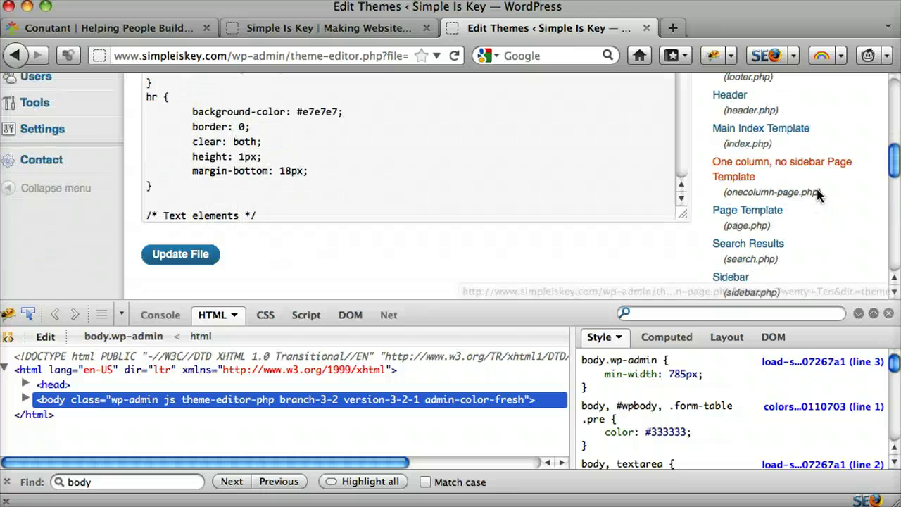
pyautogui.click(231, 208)
pyautogui.click(188, 257)
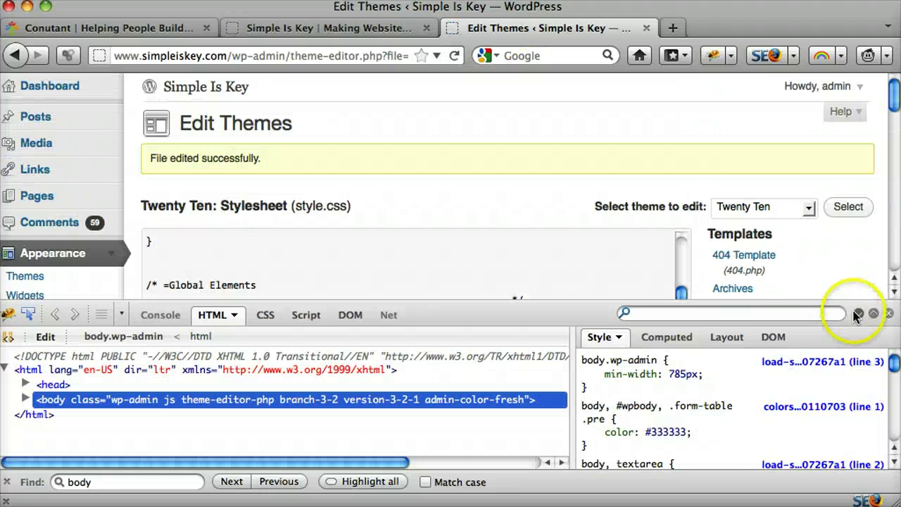
pyautogui.click(859, 313)
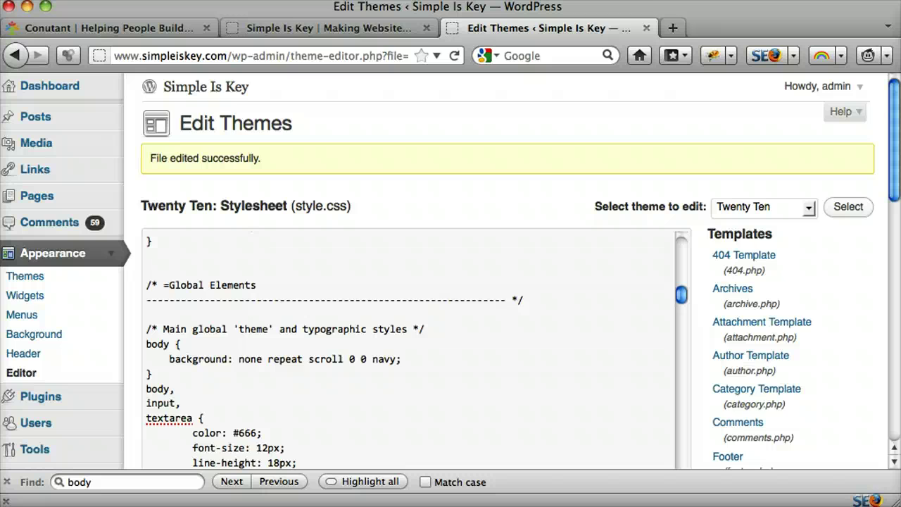
pyautogui.click(330, 26)
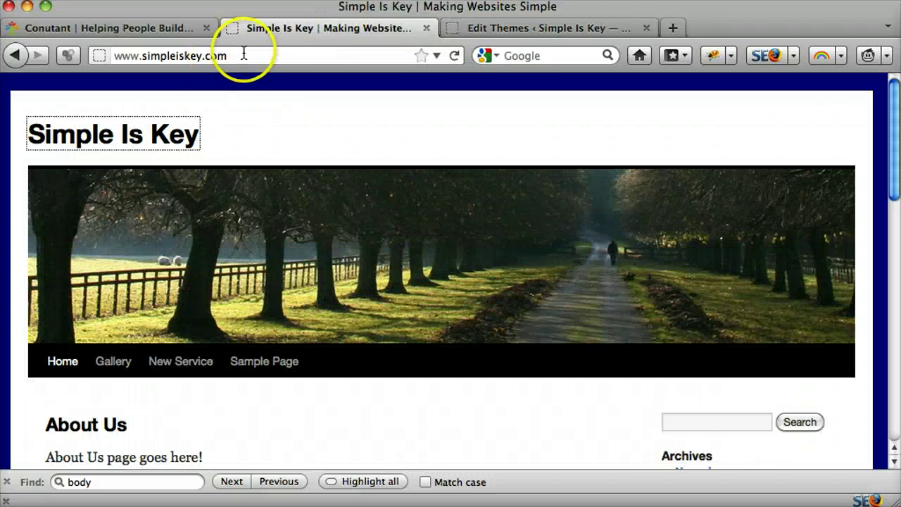
# Reload simpleiskey.com to confirm the page background is now navy
pyautogui.click(455, 56)
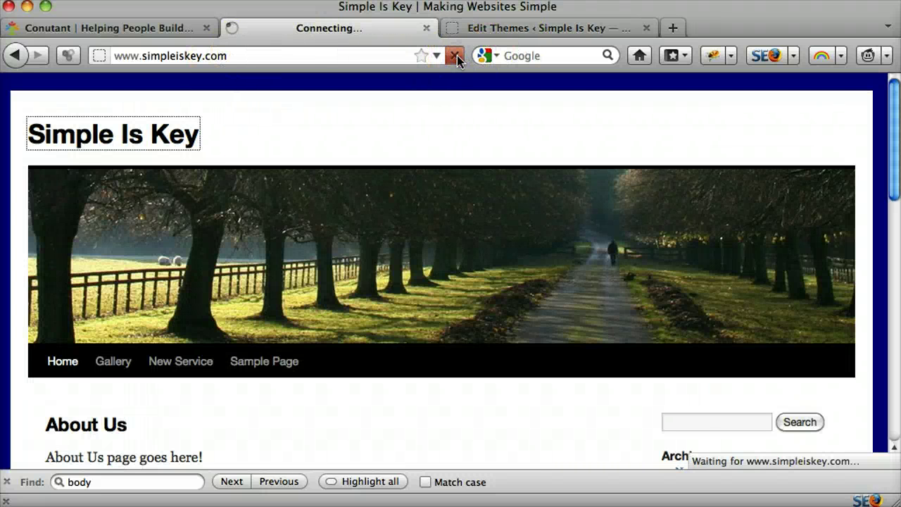